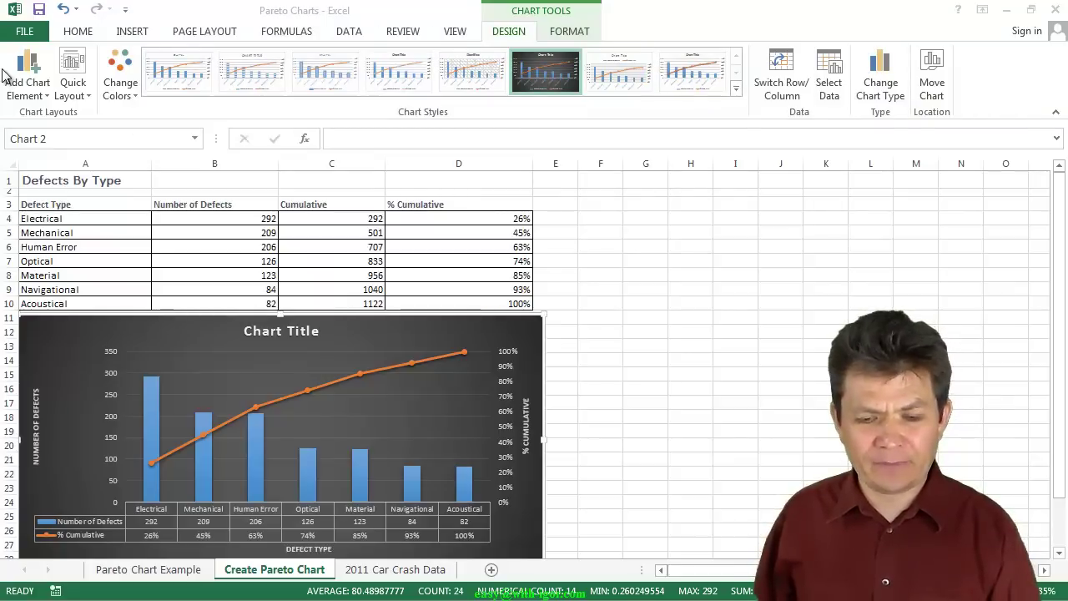
Step: Switch to the 2011 Car Crash Data sheet, scroll through the records, and select cell C7 in the table
click(384, 574)
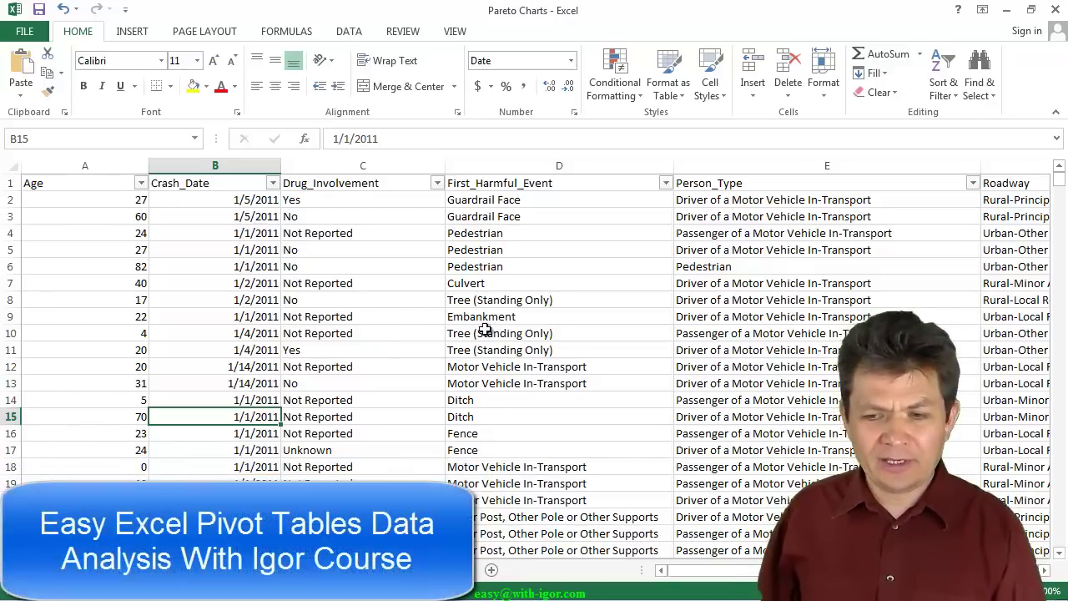
scroll(426, 331, down, 2)
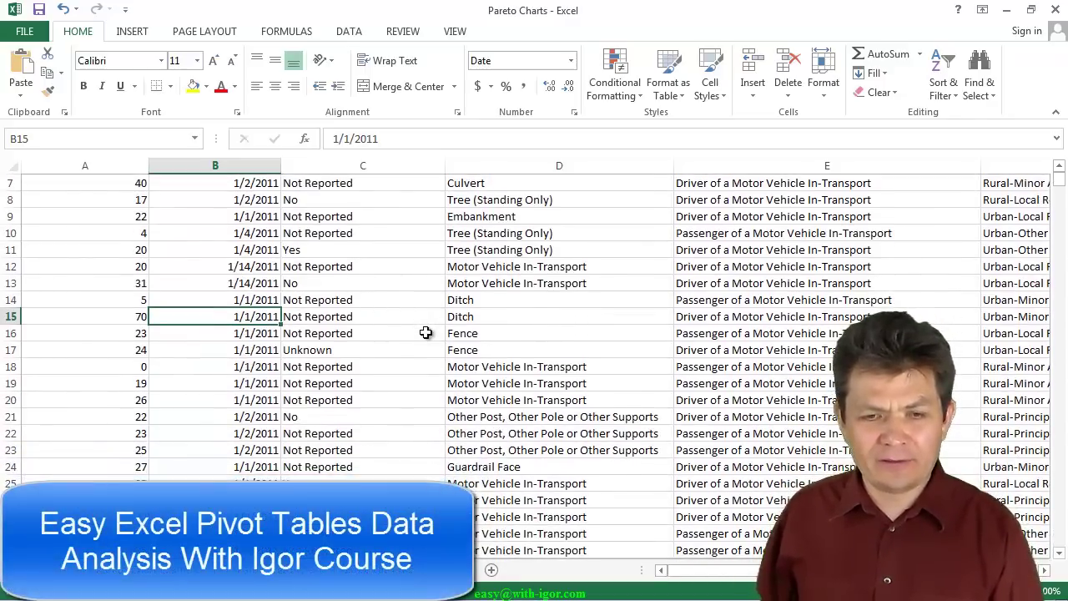
scroll(426, 332, up, 2)
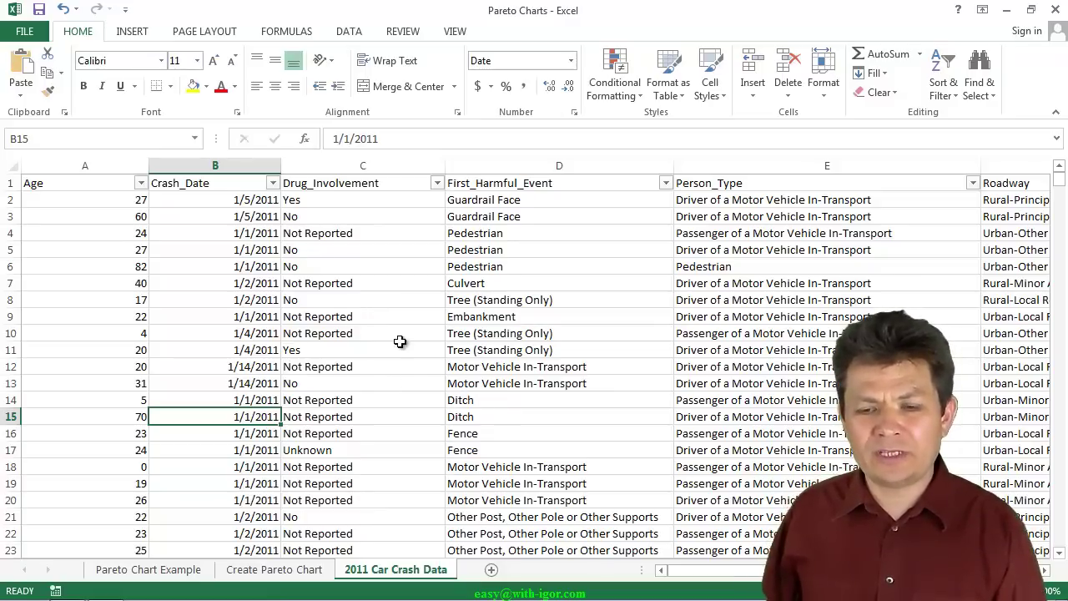
scroll(401, 341, down, 8)
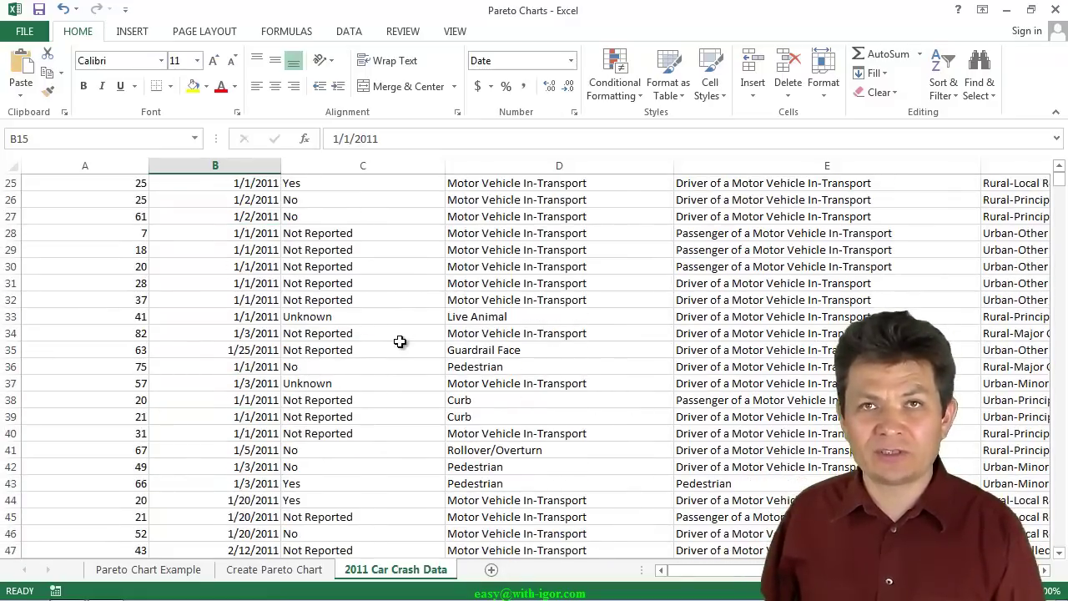
scroll(401, 342, up, 8)
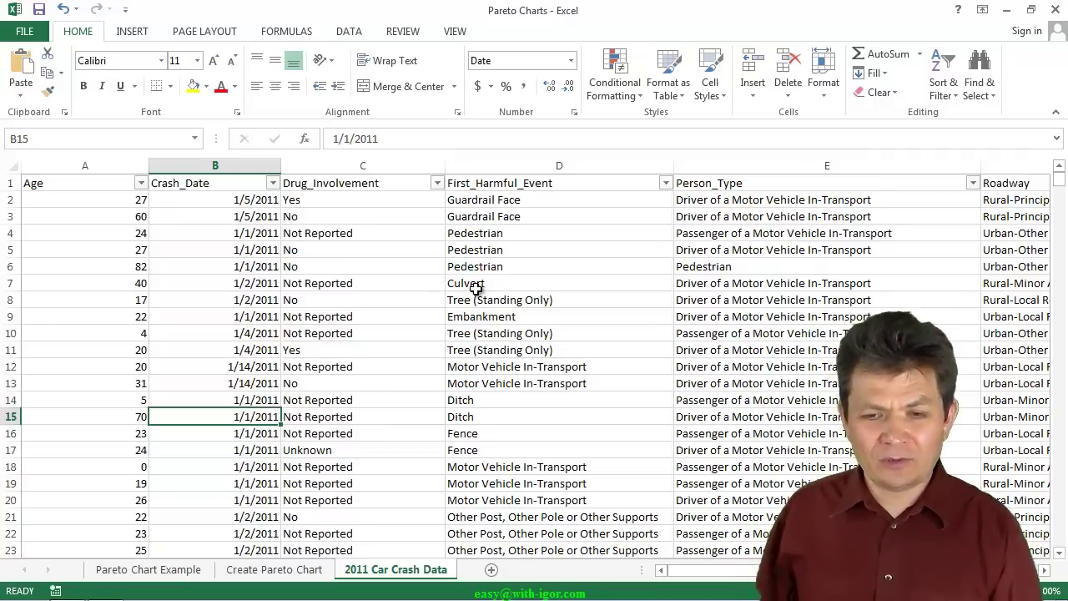
click(290, 285)
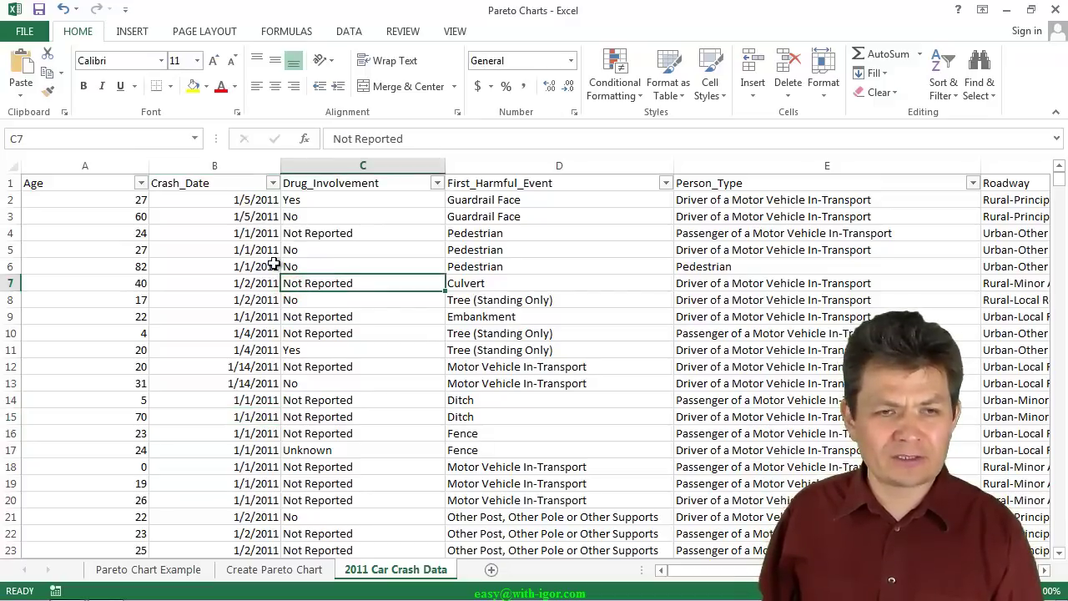
Step: Insert a PivotTable from the full crash data range onto a new worksheet
click(133, 36)
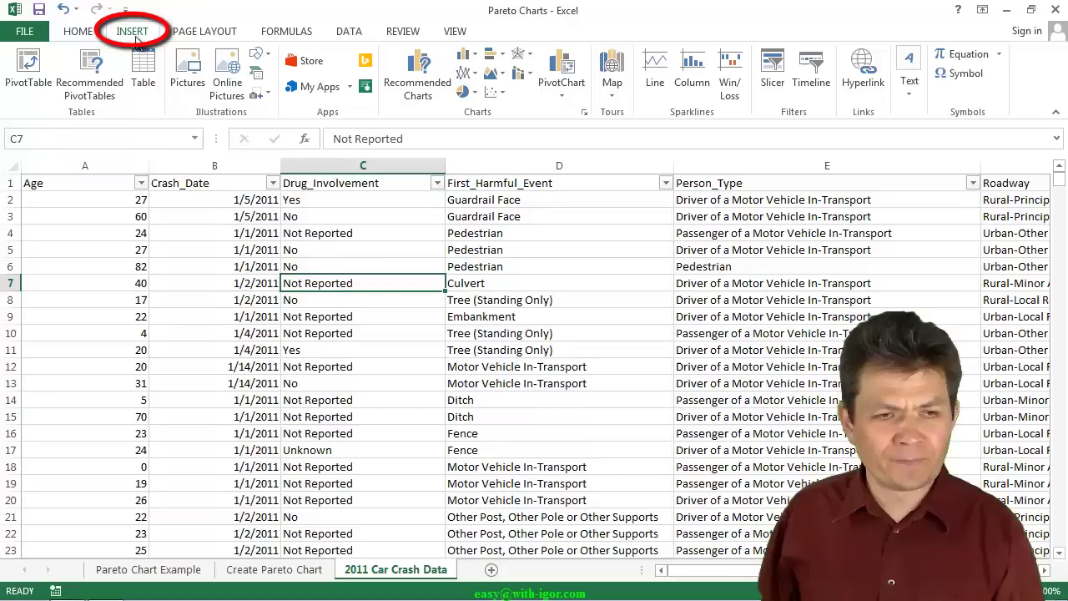
click(29, 71)
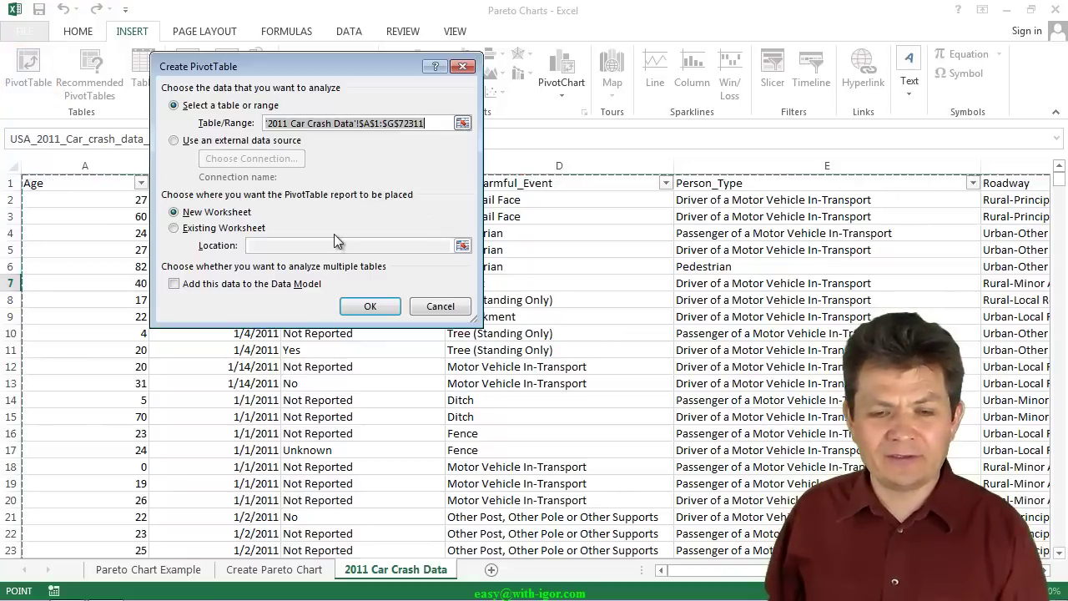
click(371, 307)
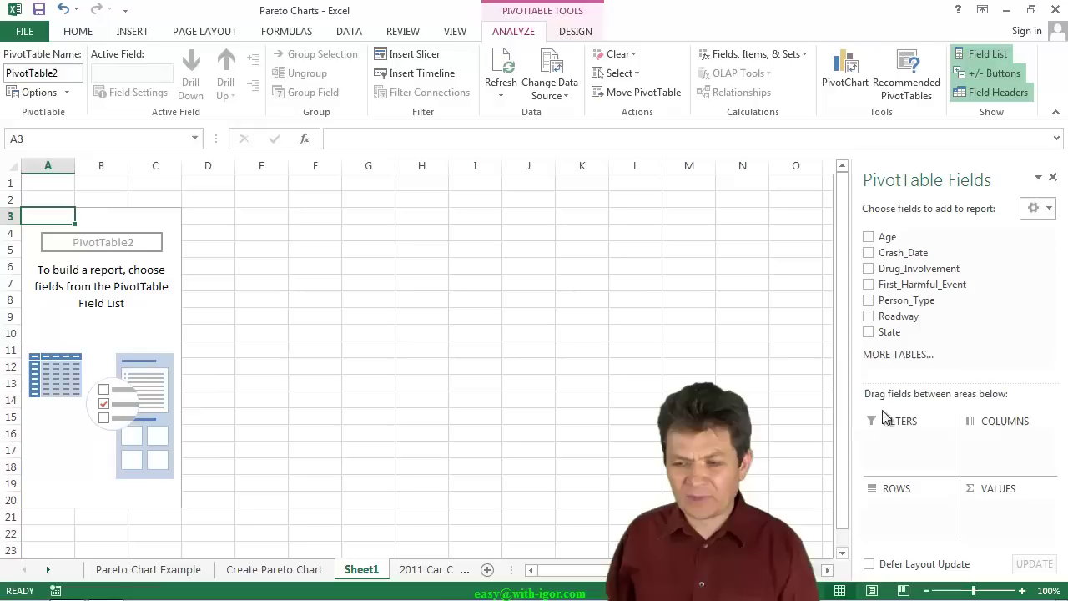
Step: Put State in the PivotTable rows and also in Values as Count of State
click(869, 333)
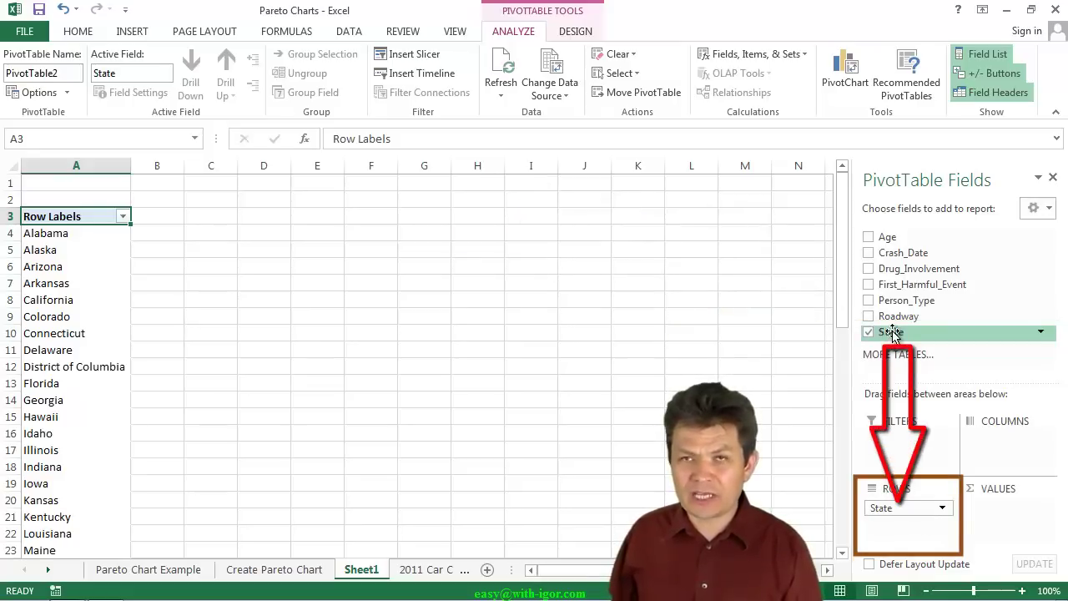
drag(892, 331, 1024, 519)
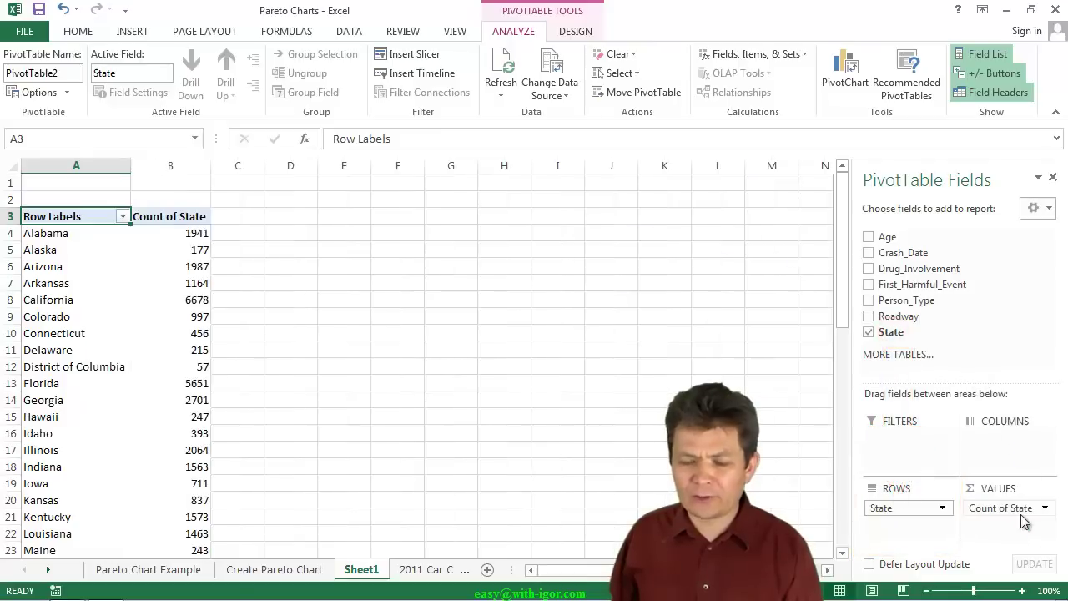
Step: Sort the Count of State values largest to smallest, putting Texas (6898) first
click(164, 251)
right_click(164, 251)
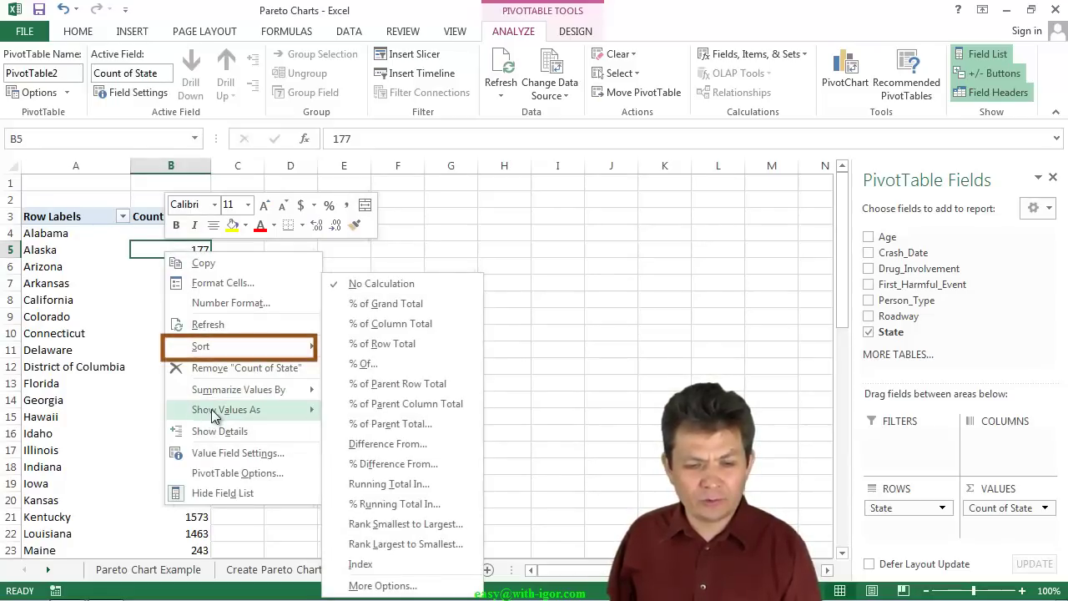
mouse_move(219, 351)
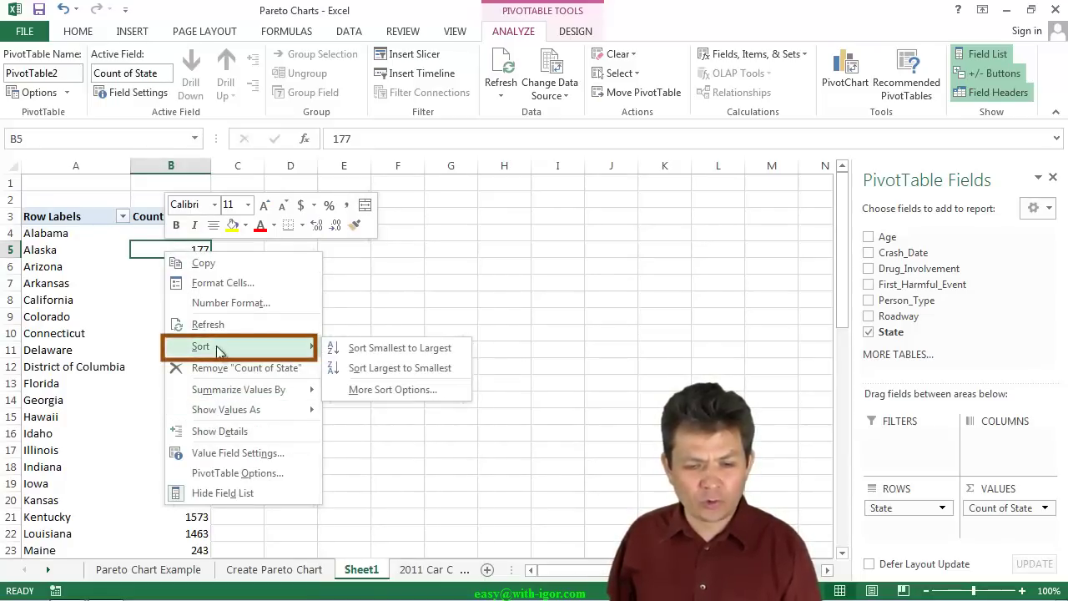
click(397, 370)
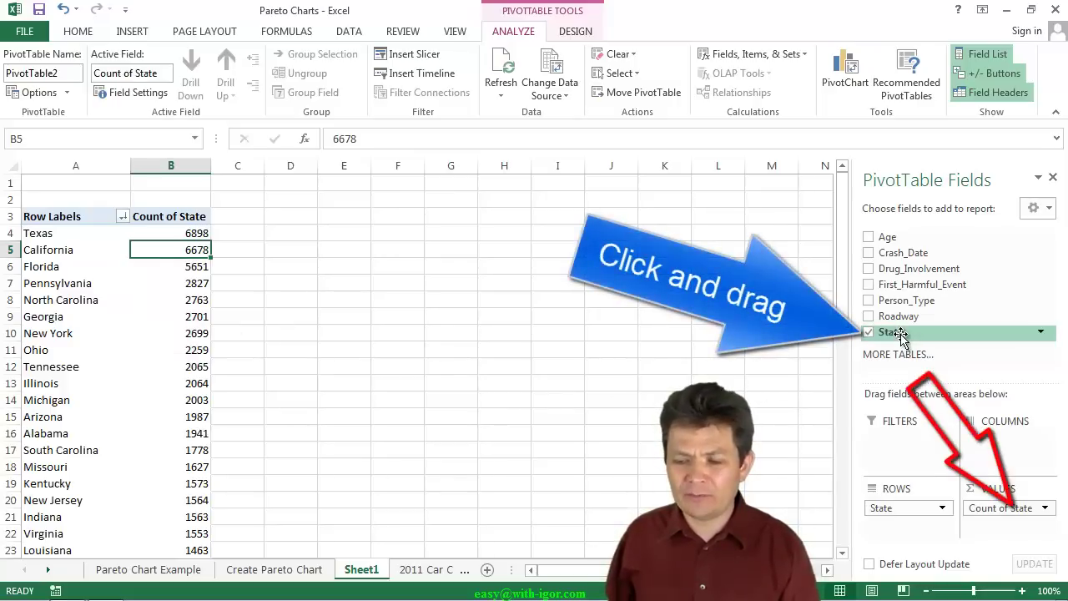
Step: Add a second Count of State and show it as % Running Total In with base field State
drag(898, 334, 1000, 531)
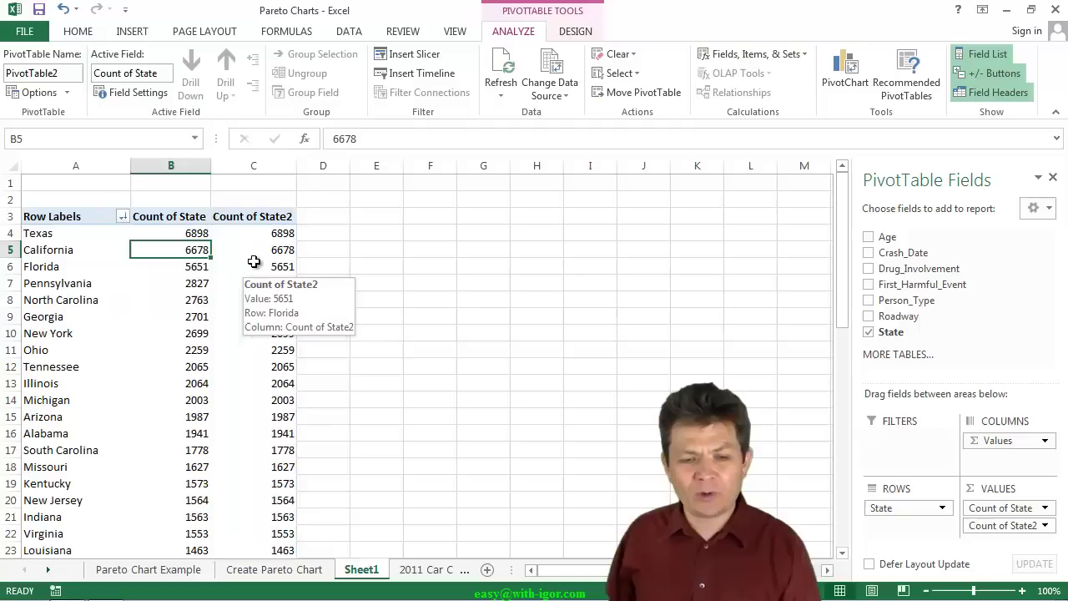
right_click(254, 264)
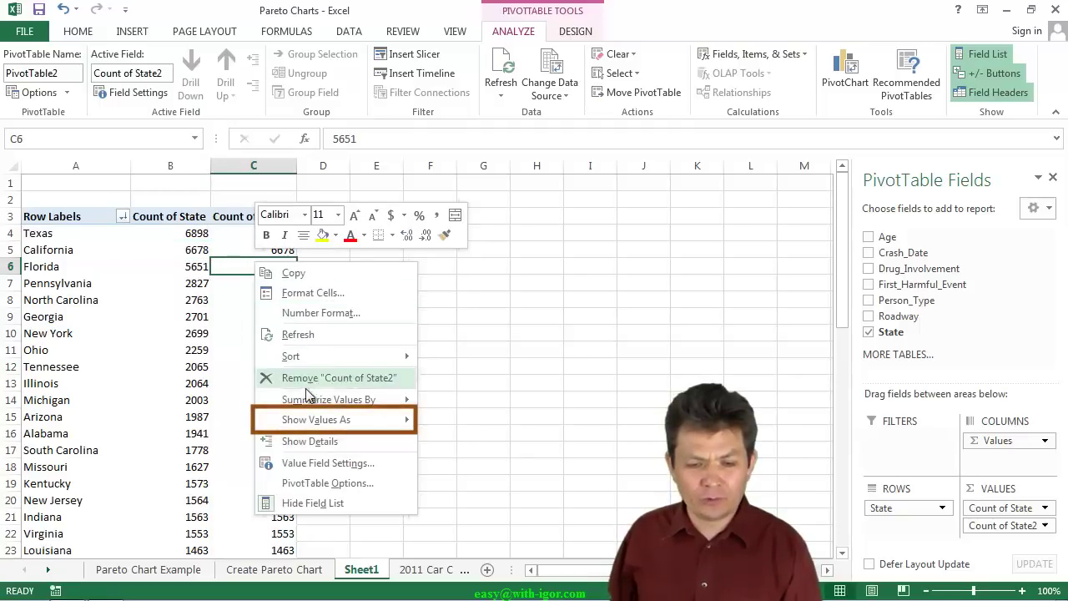
mouse_move(310, 421)
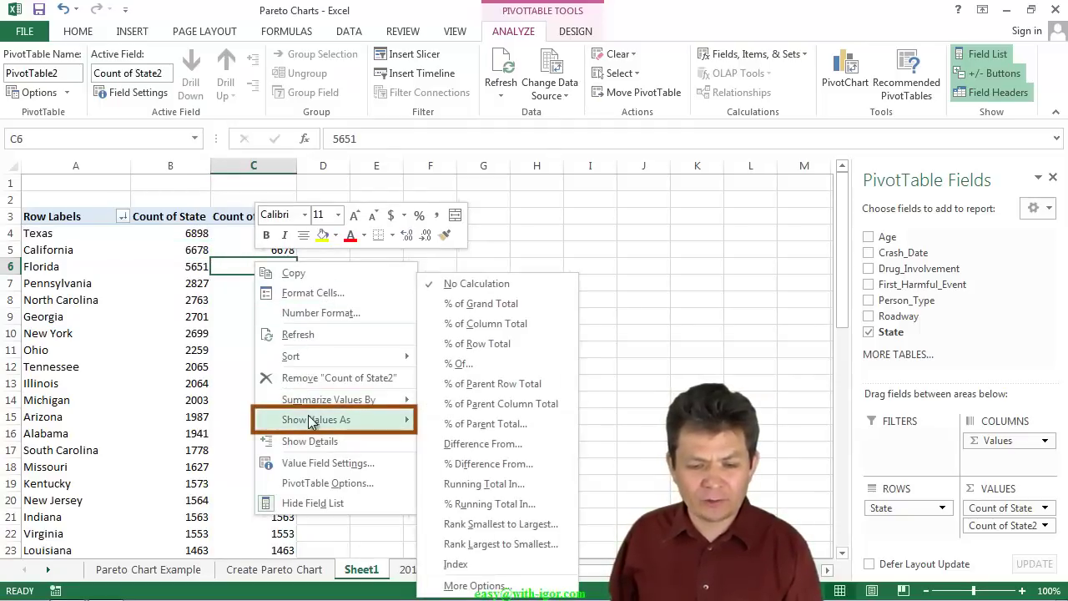
click(466, 509)
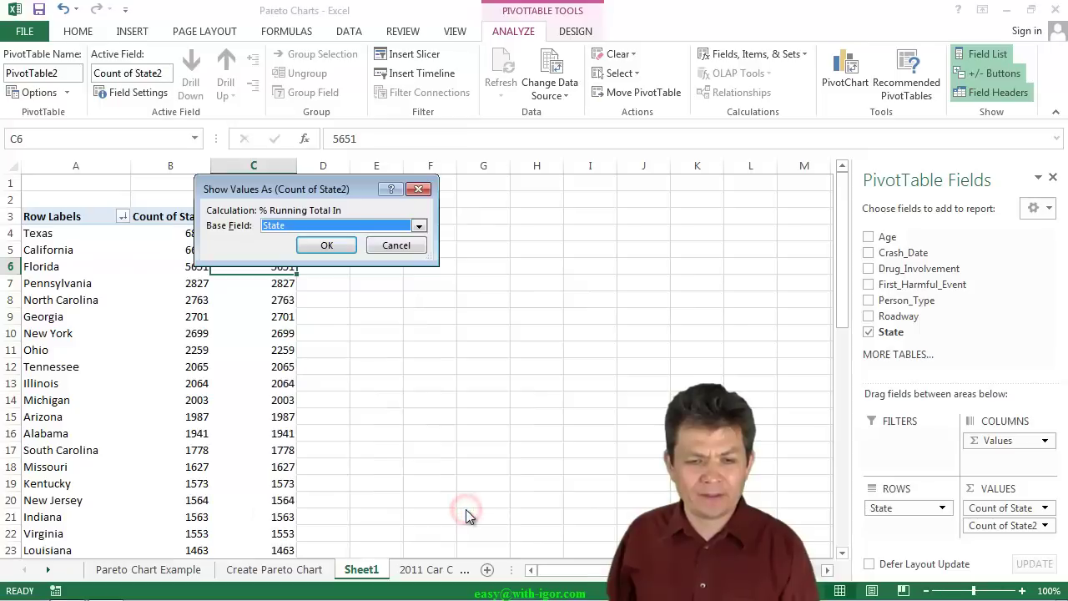
click(421, 227)
click(421, 227)
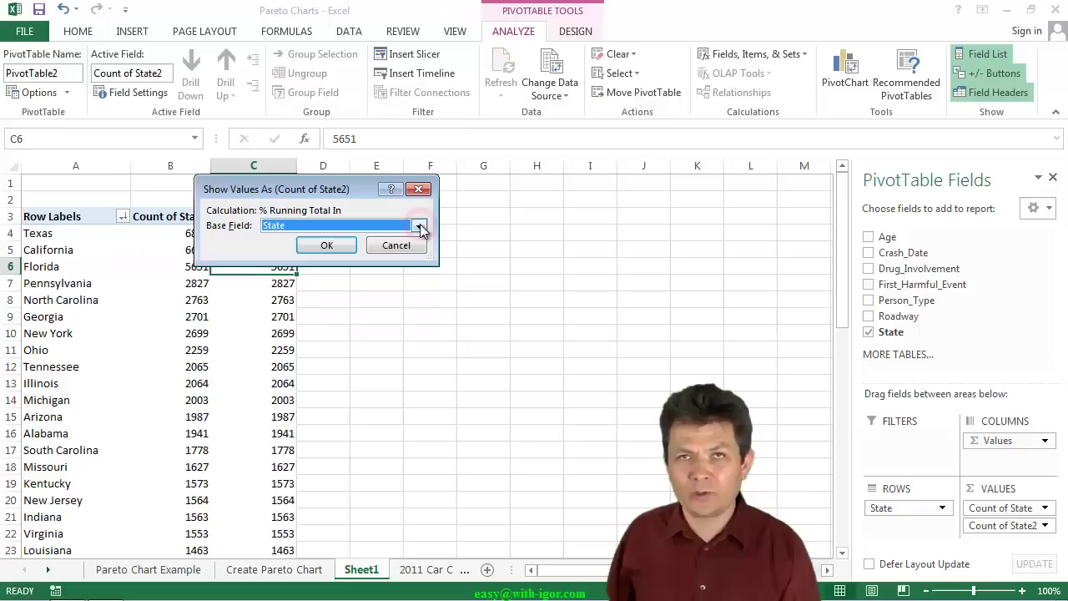
click(337, 251)
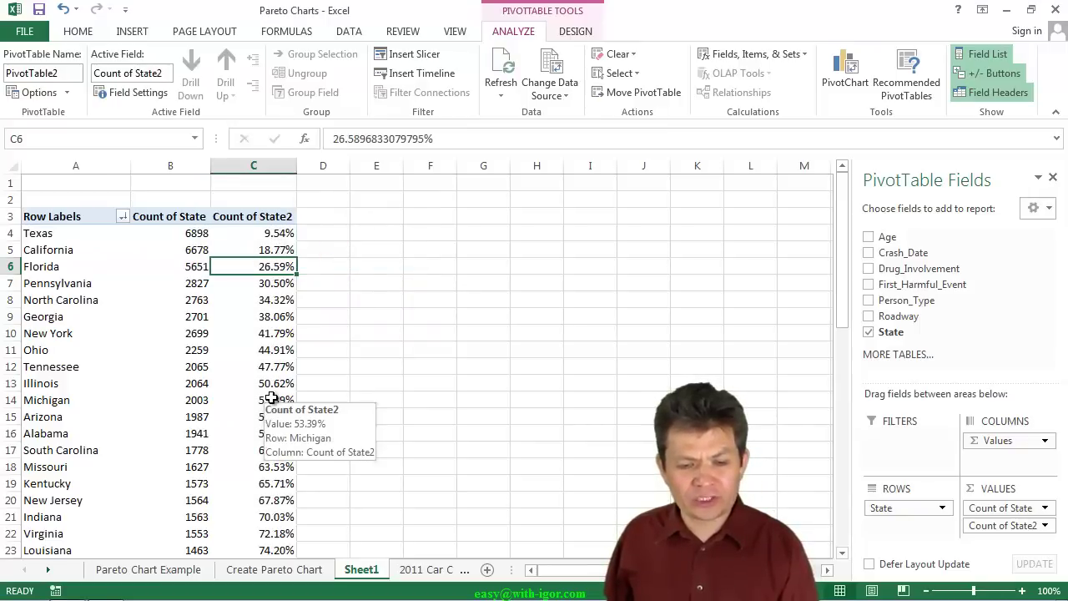
scroll(272, 399, down, 5)
scroll(272, 399, down, 7)
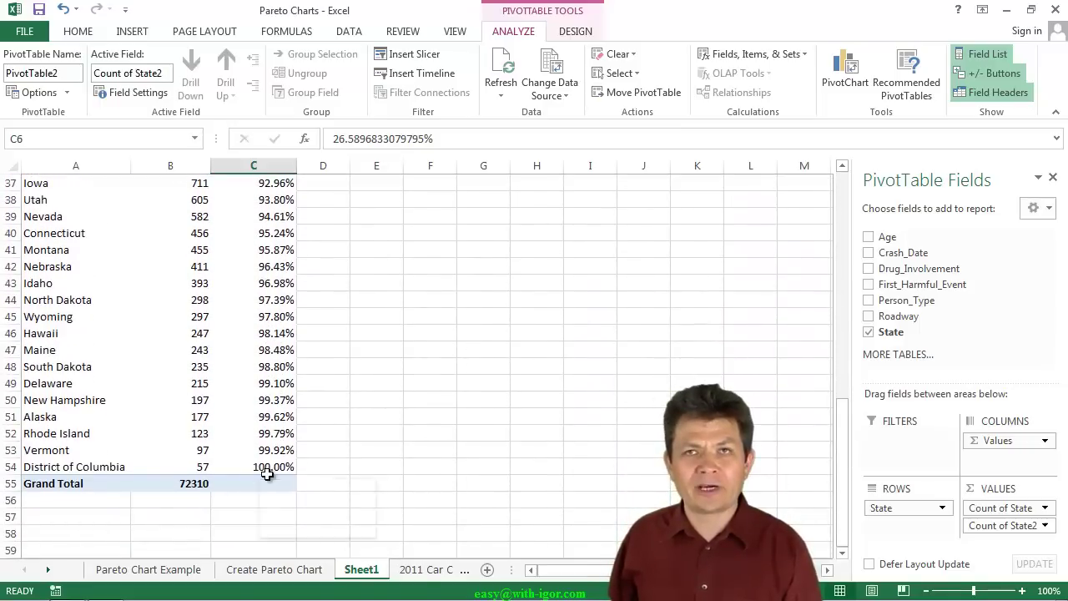
scroll(252, 413, up, 12)
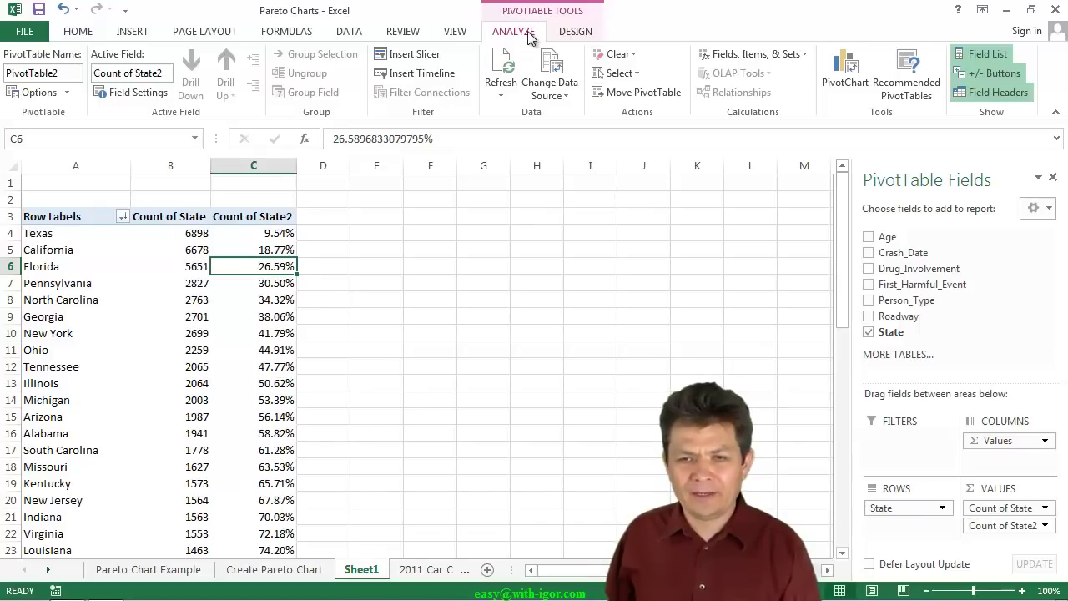
Step: Insert a Combo PivotChart with Count of State2 as a secondary-axis line, placed beside the PivotTable
click(833, 63)
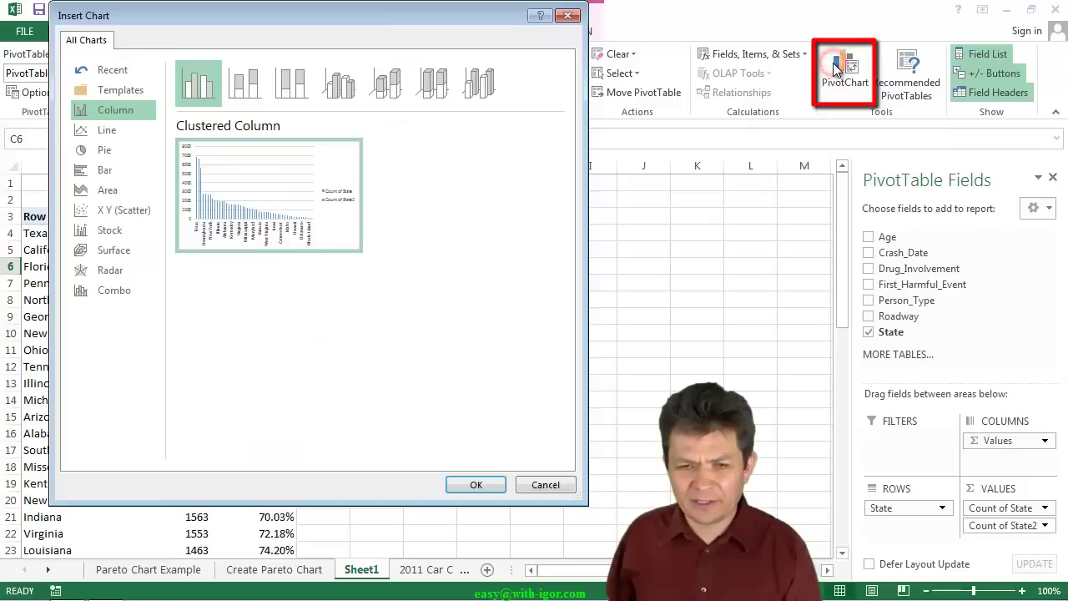
click(101, 292)
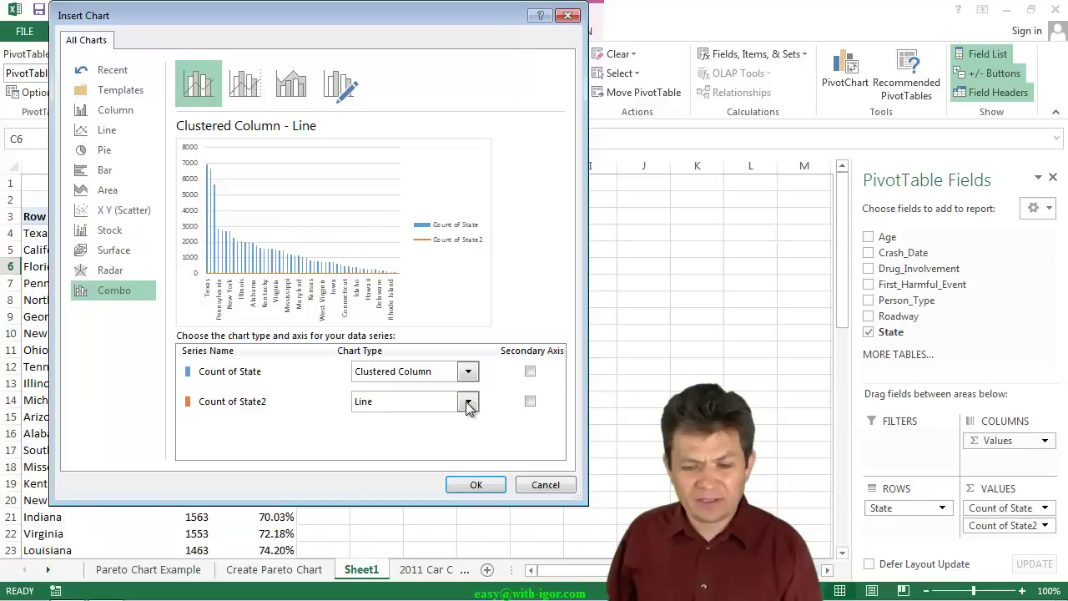
click(530, 401)
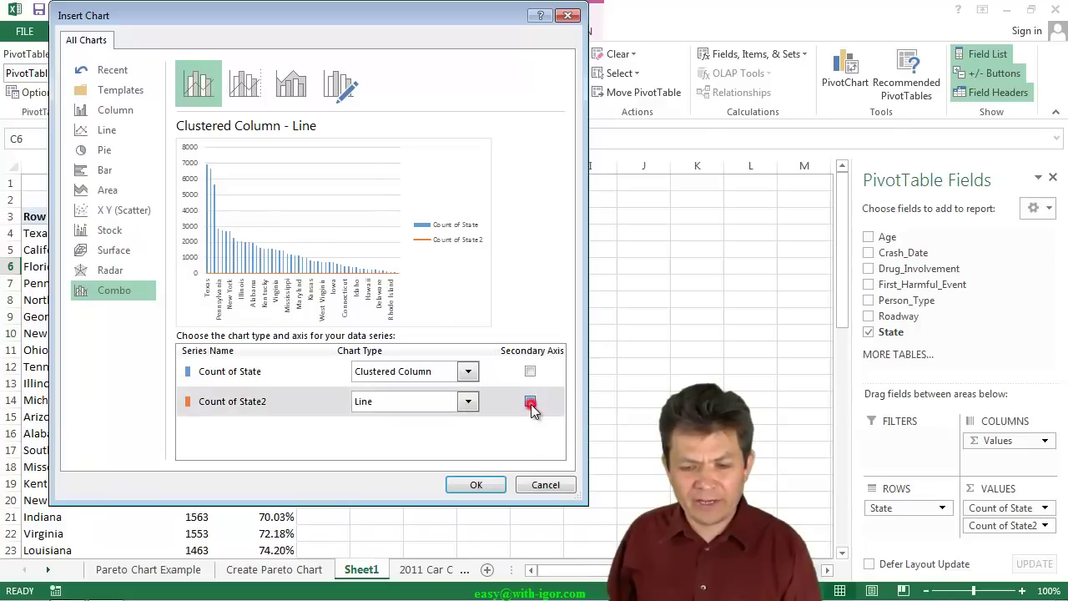
click(469, 493)
drag(399, 273, 490, 204)
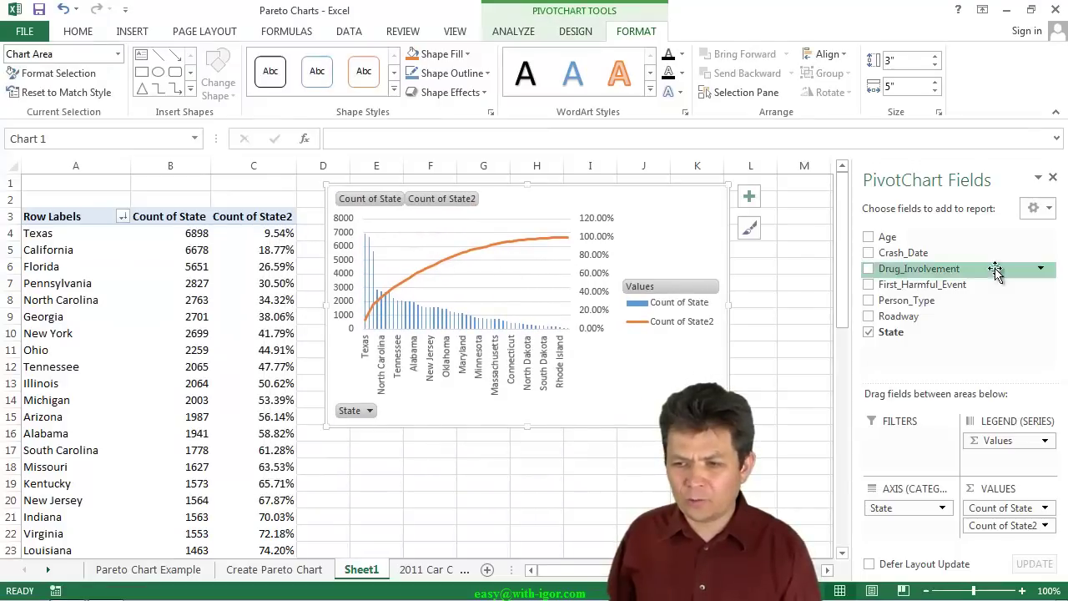
Step: Set the secondary vertical axis Bounds Maximum to 1 so it tops out at 100%
click(1055, 182)
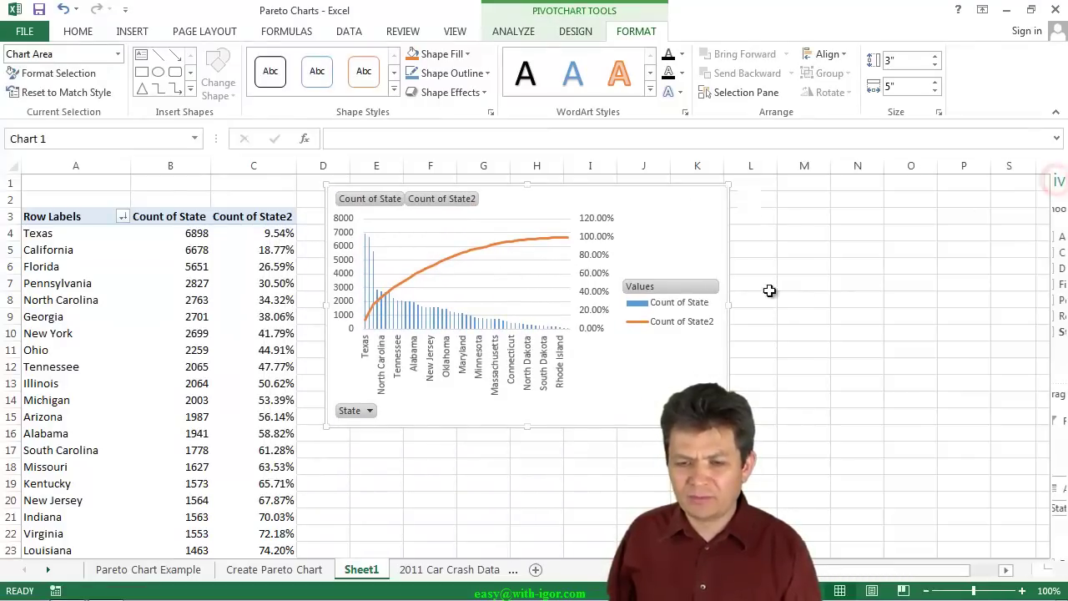
double_click(590, 242)
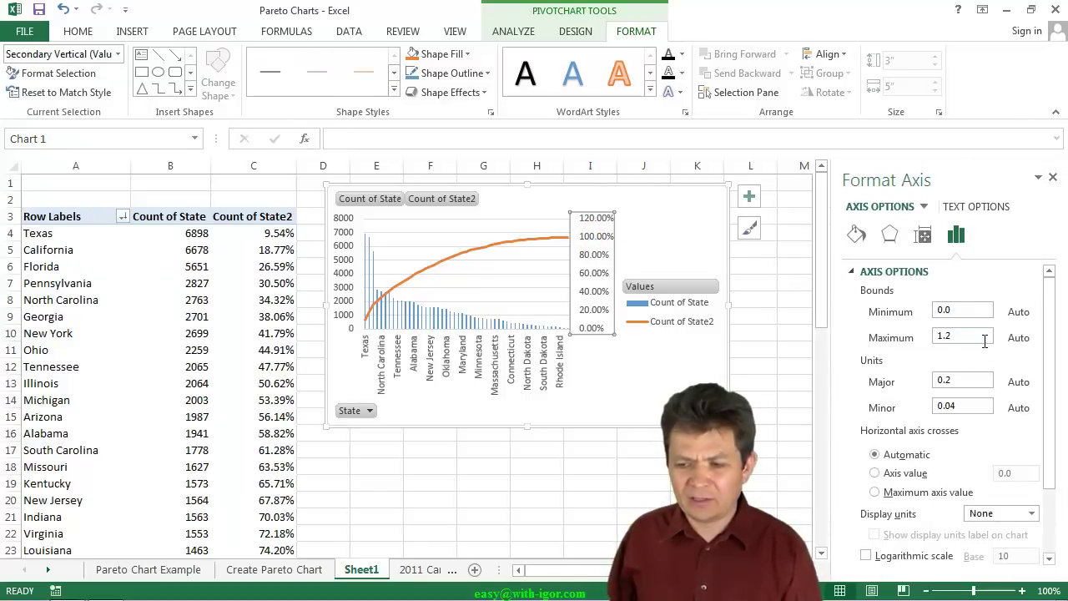
click(984, 337)
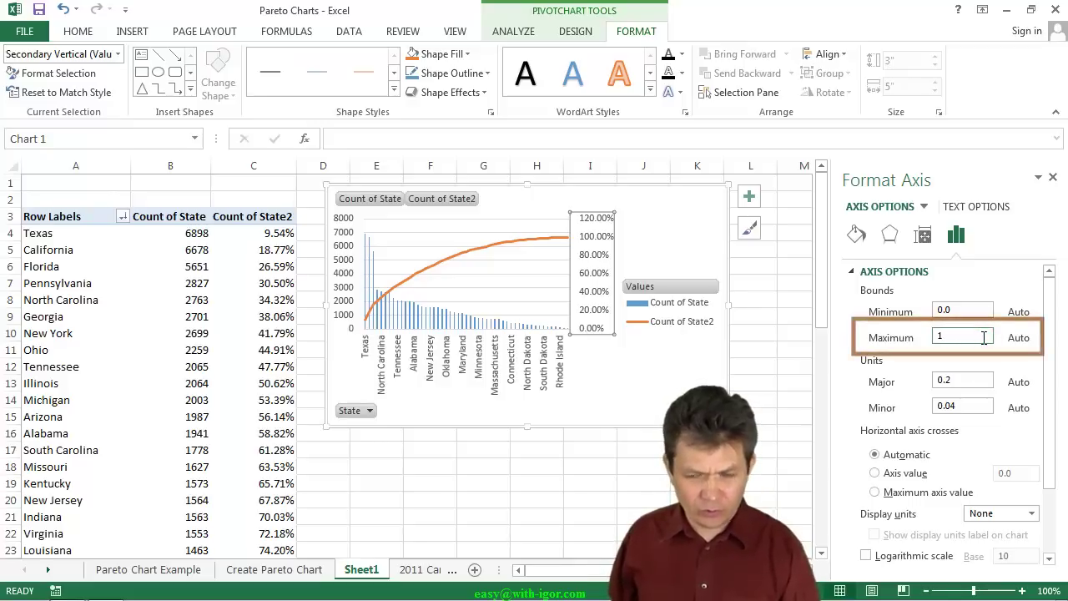
key(Return)
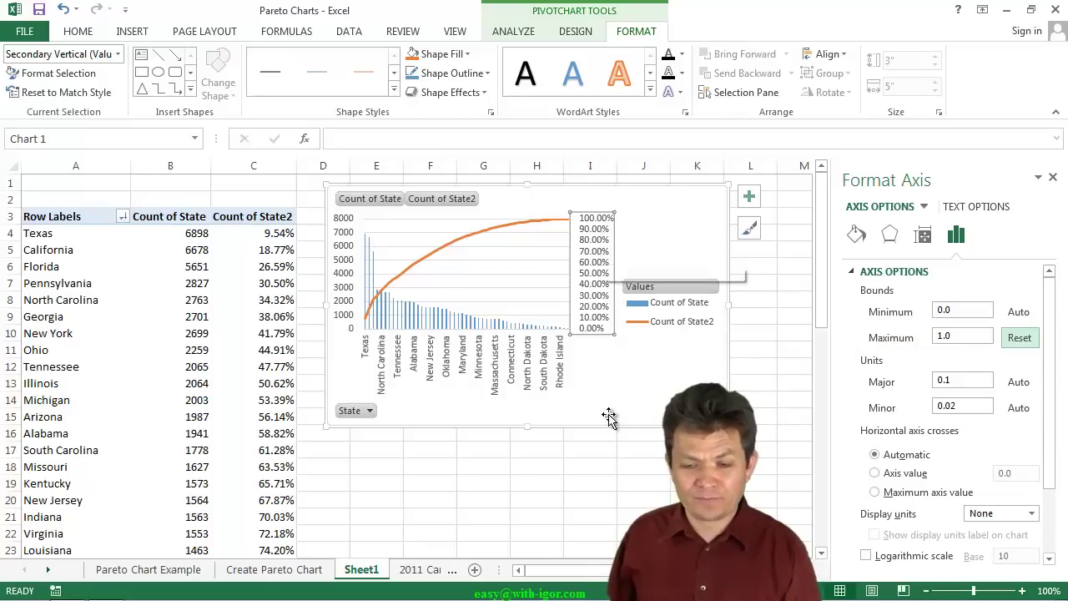
Step: Resize the chart larger and apply the dark chart style with markers on the line
click(1056, 180)
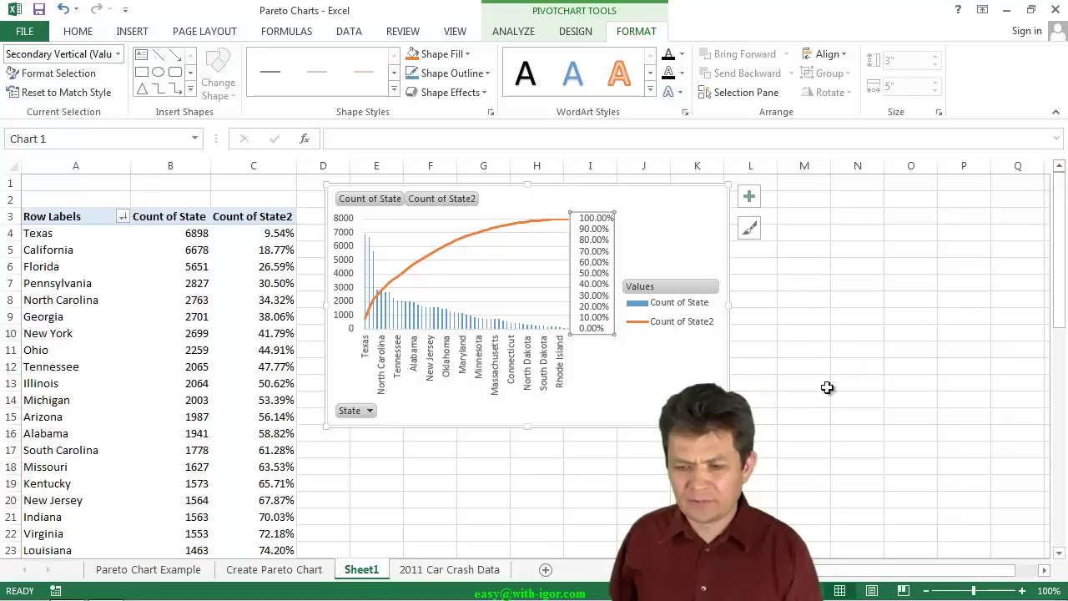
drag(728, 428, 808, 458)
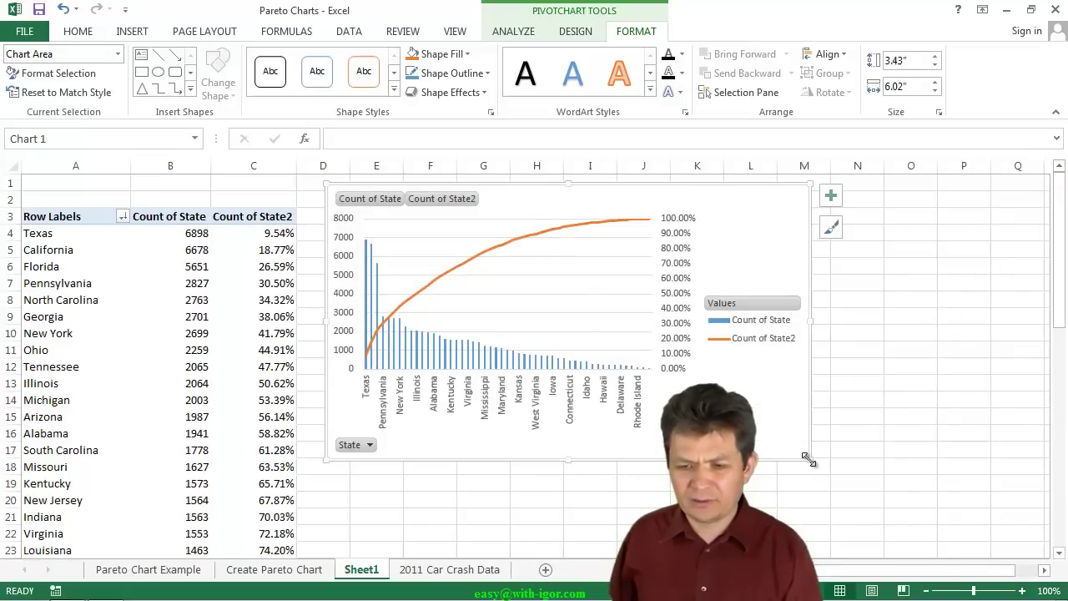
click(582, 37)
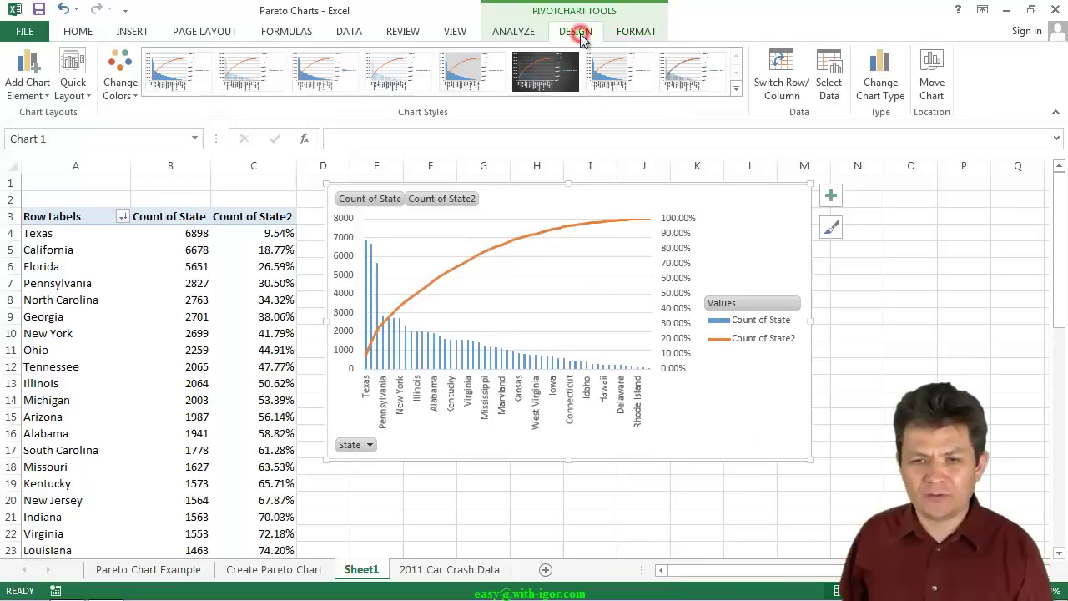
click(555, 79)
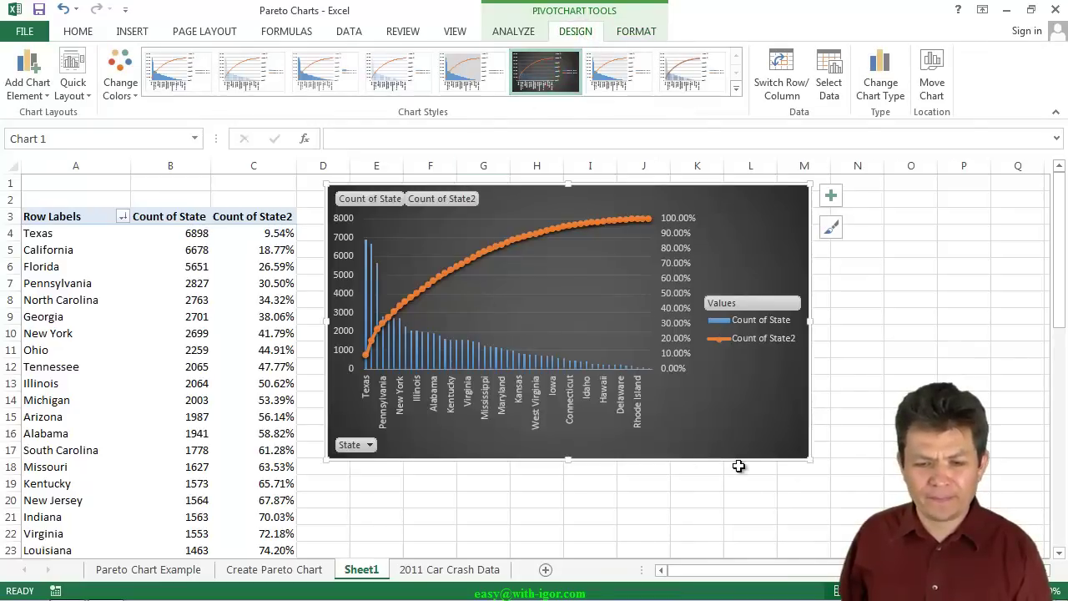